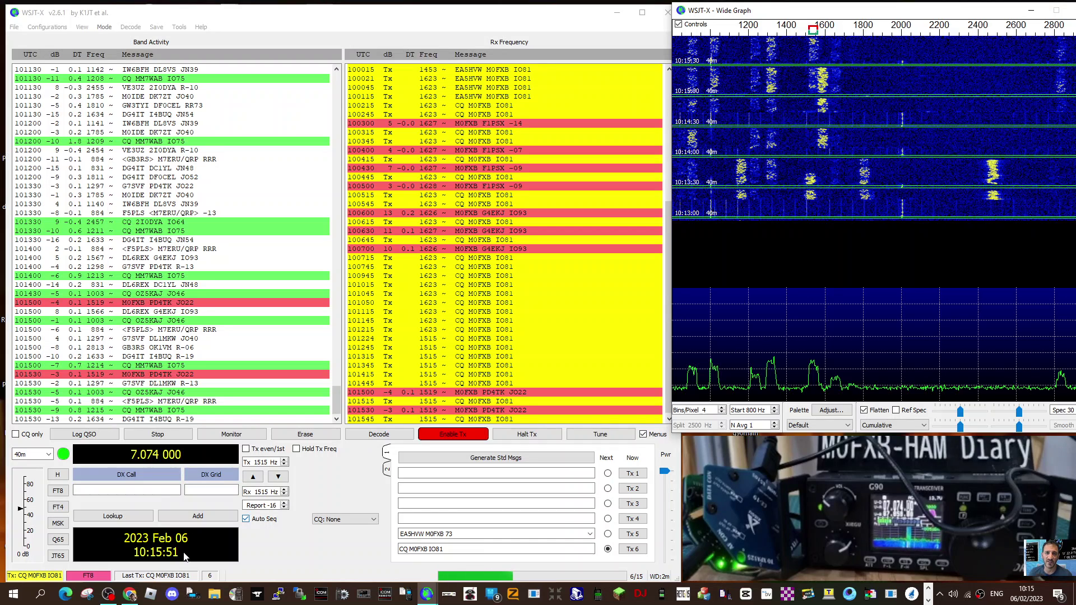
Switch to Control Panel and open the audio device management under Hardware and Sound.
click(39, 599)
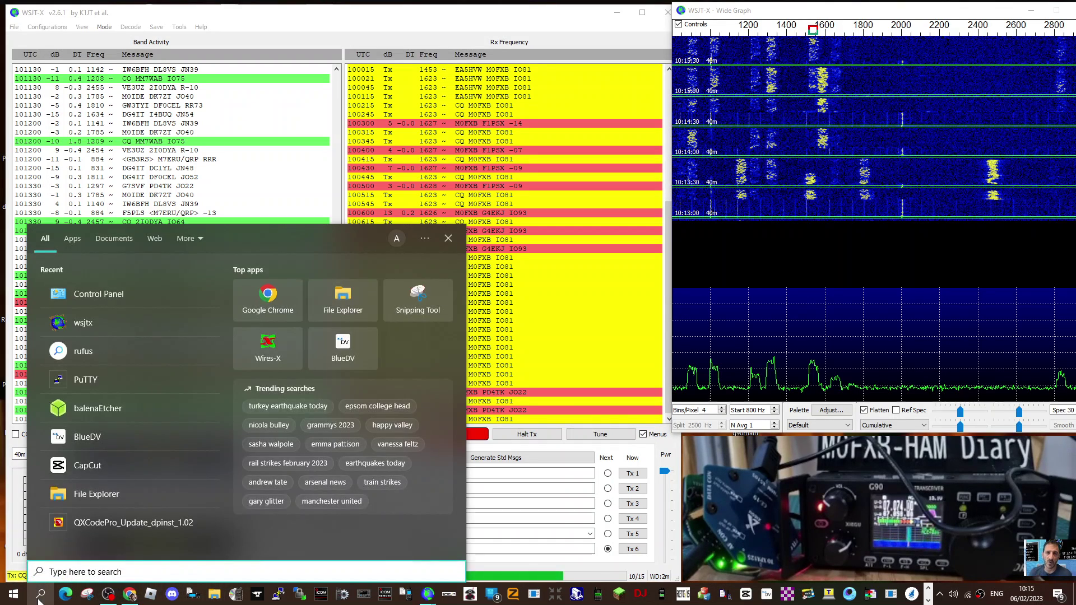
click(140, 297)
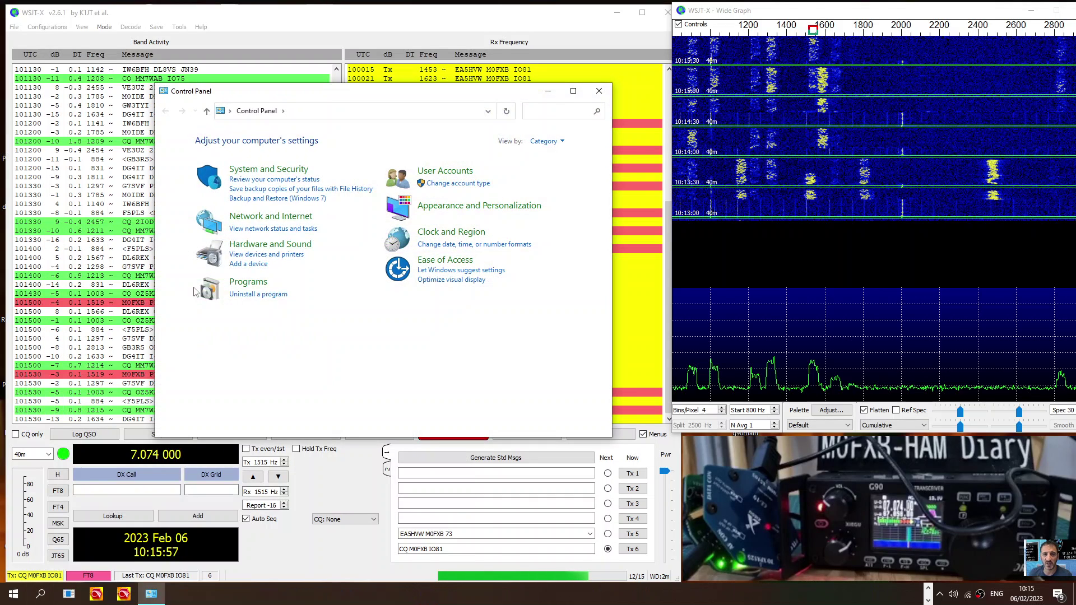
click(273, 244)
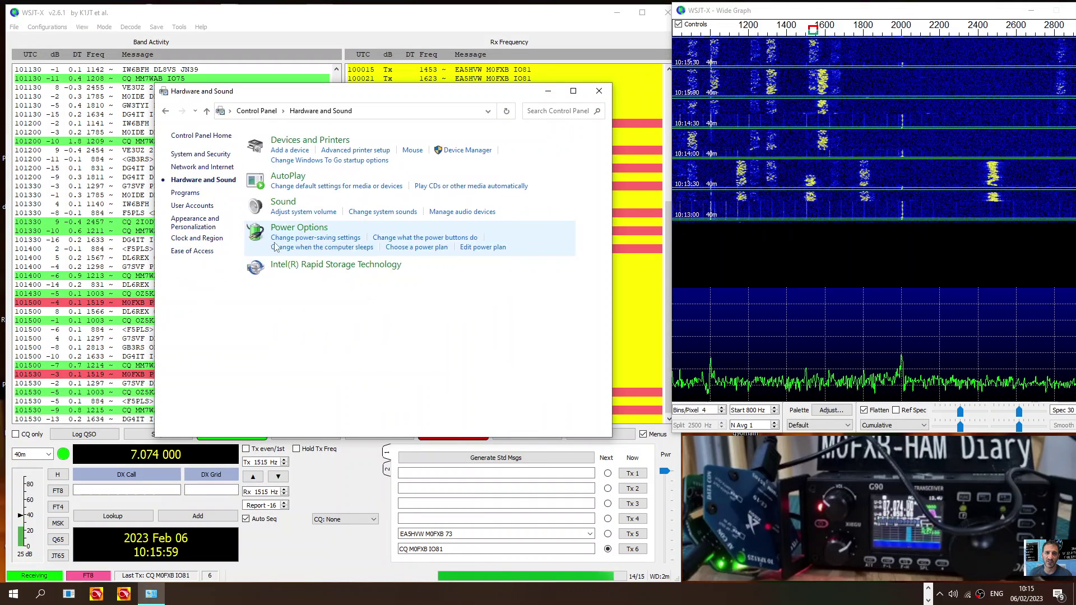
click(478, 212)
drag(99, 35, 216, 148)
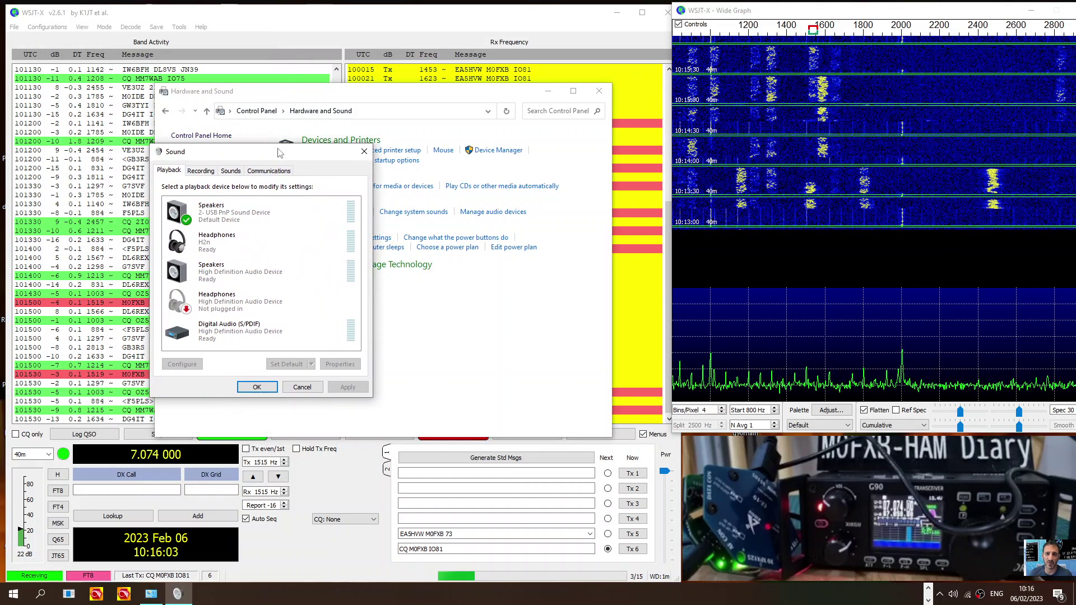
Set the output level of the default USB PnP Sound Device speakers to -1.1 dB.
double_click(235, 217)
click(216, 215)
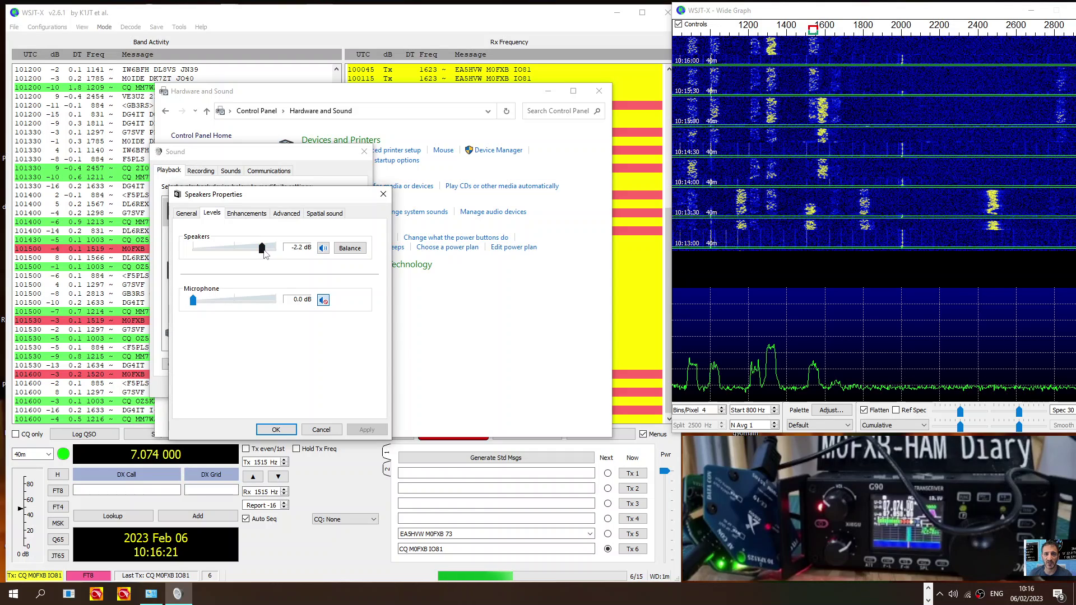
drag(269, 253, 271, 253)
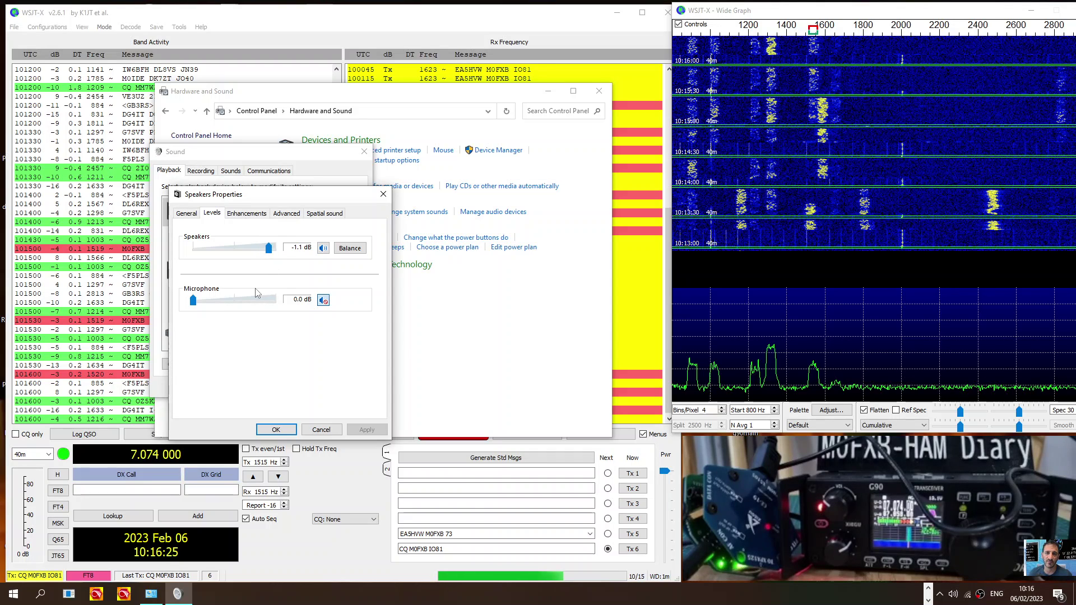
Review the USB speakers' general, levels, enhancements, advanced and spatial sound settings, and close their properties.
click(187, 214)
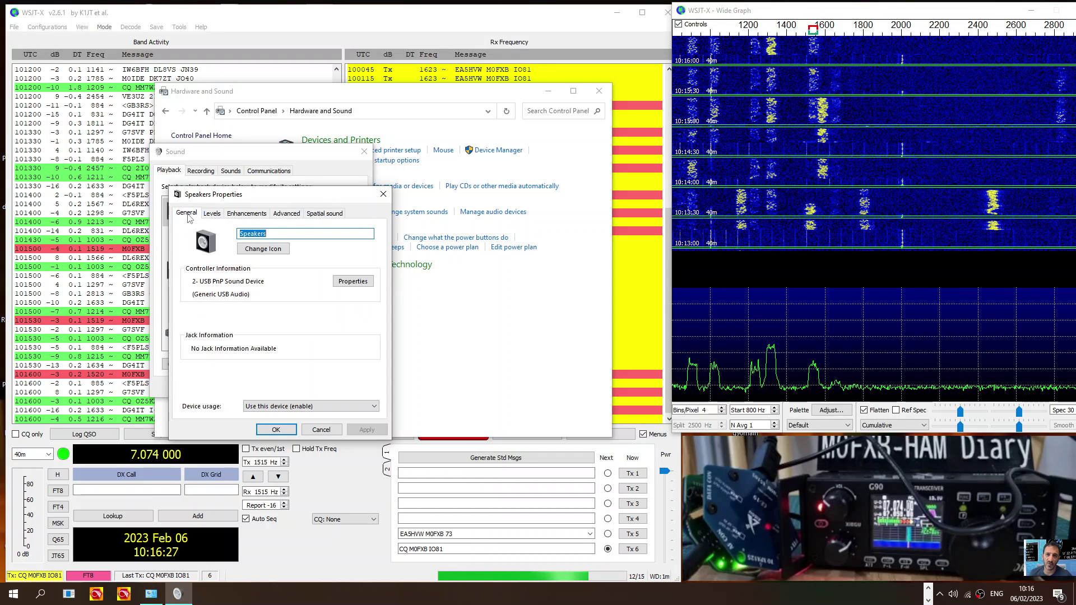
click(247, 213)
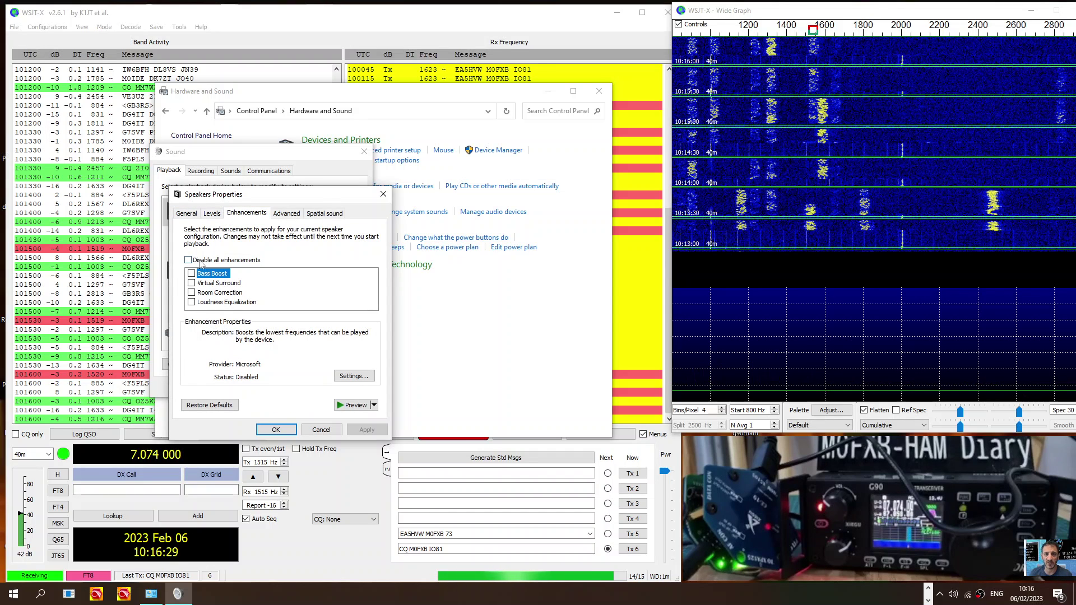
click(286, 214)
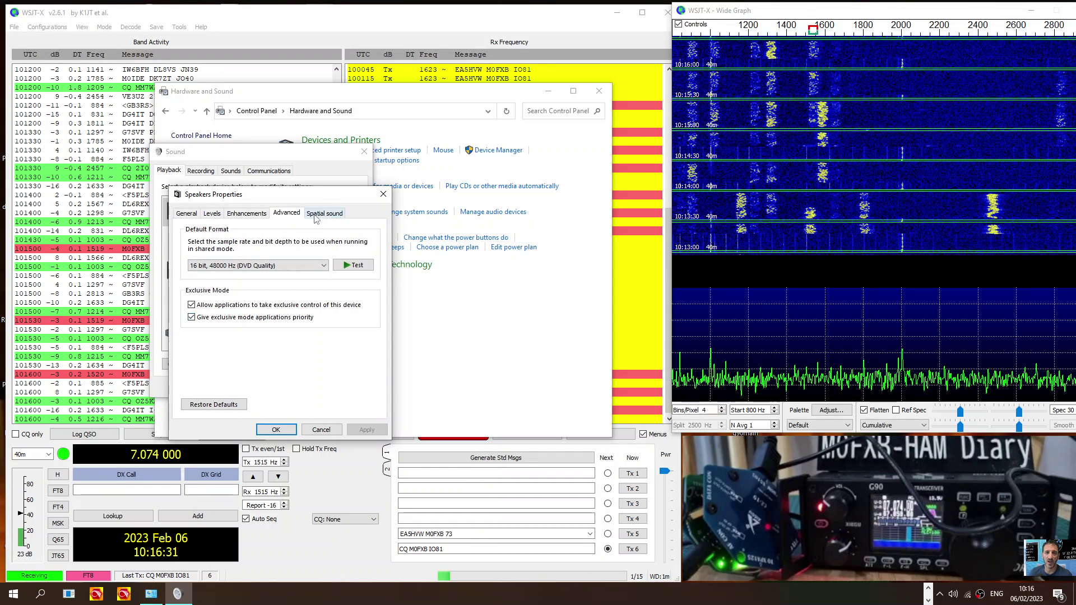
click(317, 216)
click(287, 214)
click(246, 213)
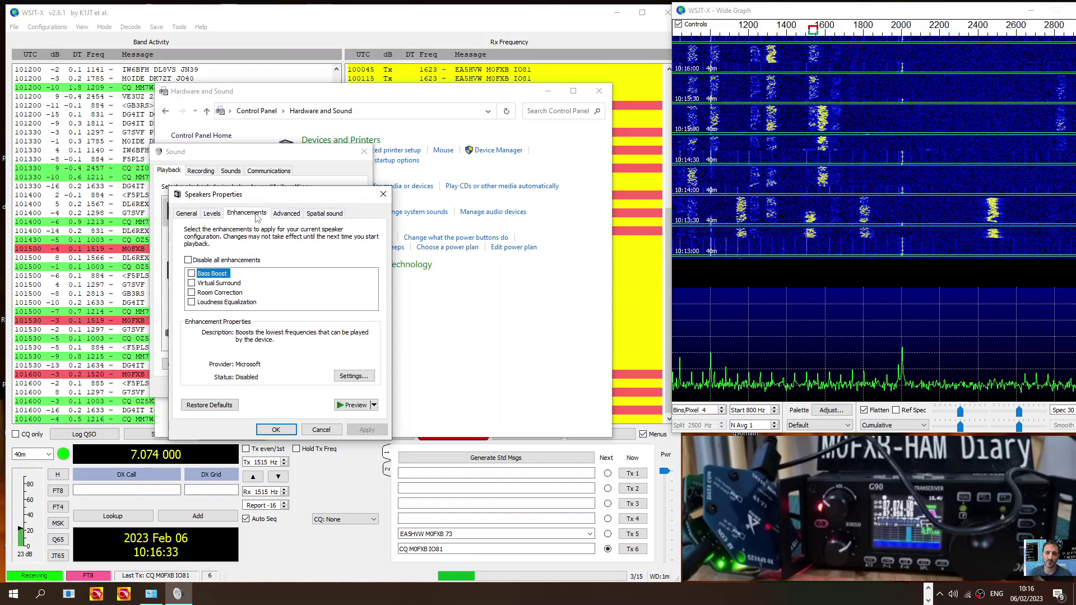
click(212, 214)
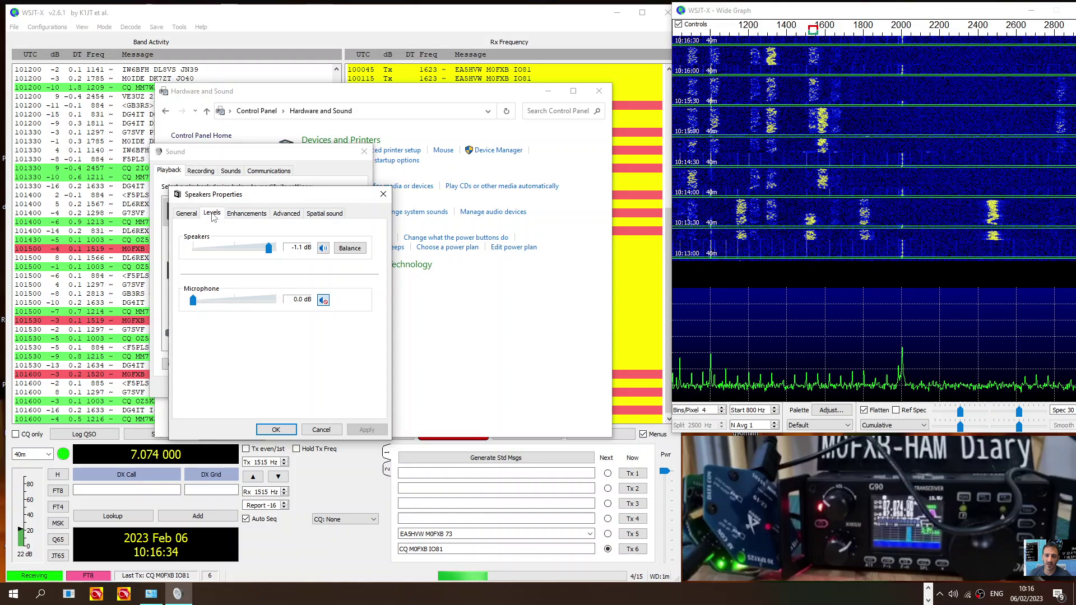
click(183, 215)
click(212, 214)
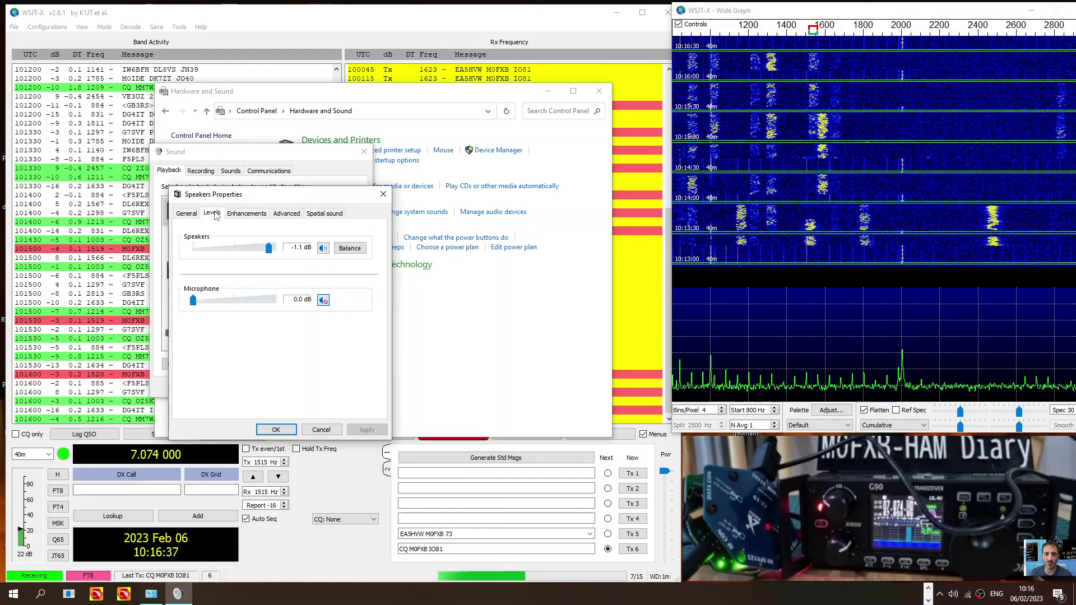
click(246, 214)
click(287, 213)
click(311, 215)
click(212, 213)
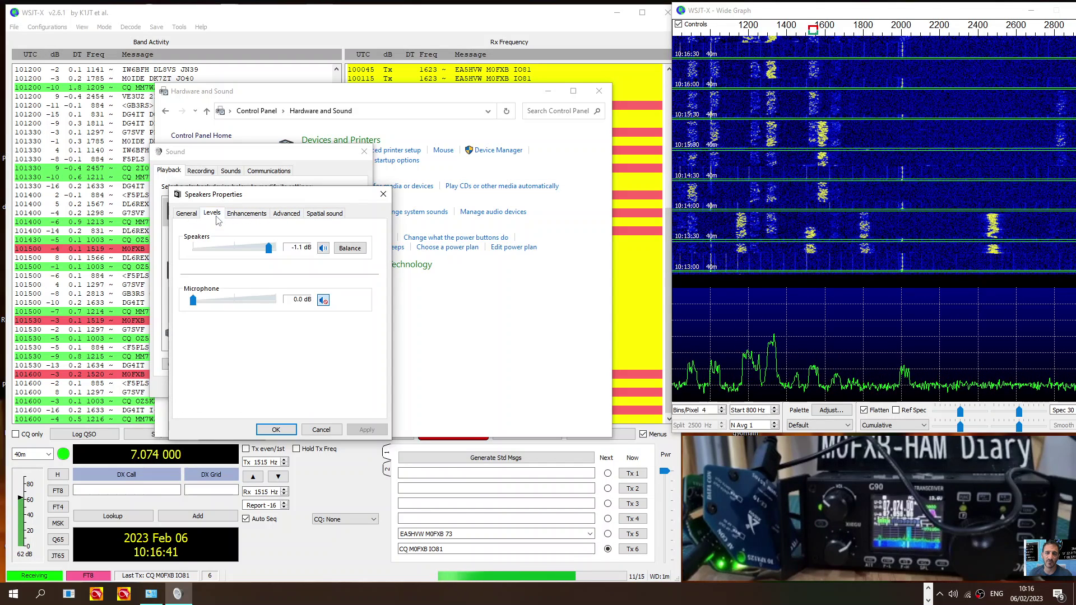
key(Escape)
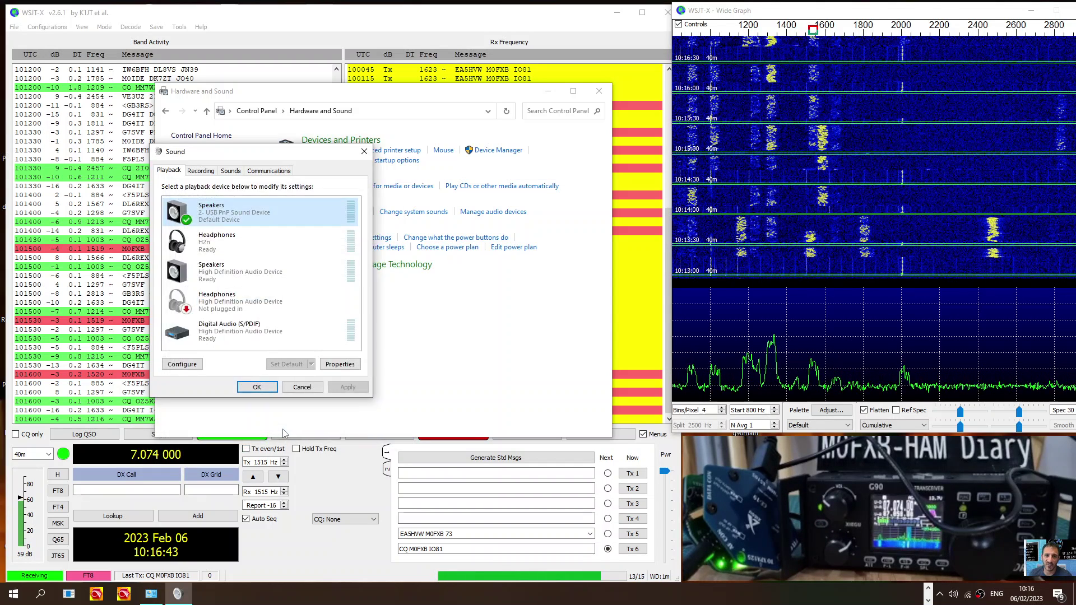
Set the microphone level of the xieguft8 recording device to +15.0 dB.
click(201, 171)
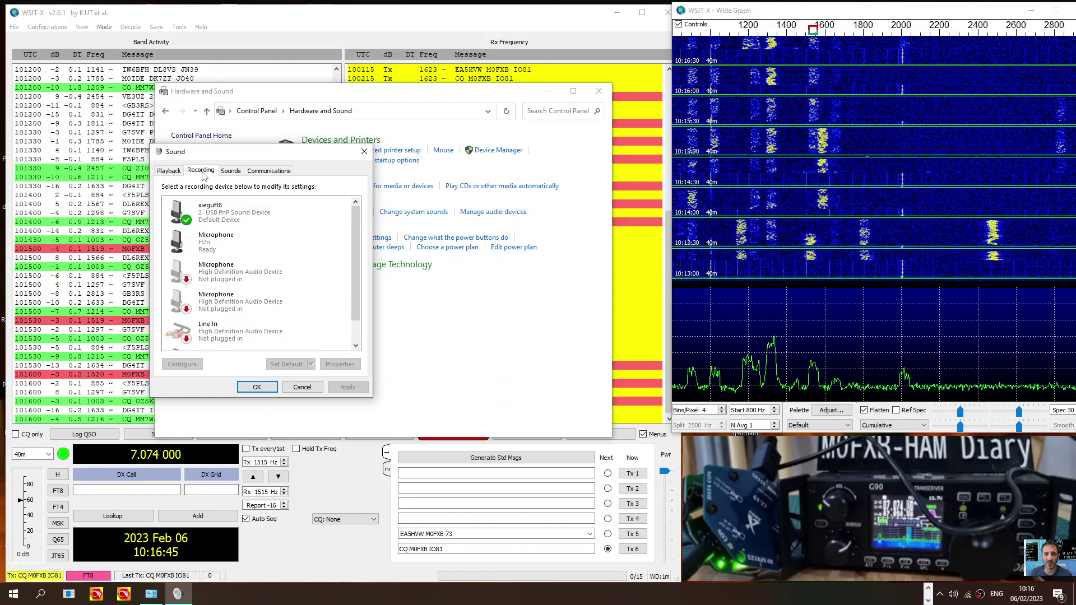
double_click(228, 220)
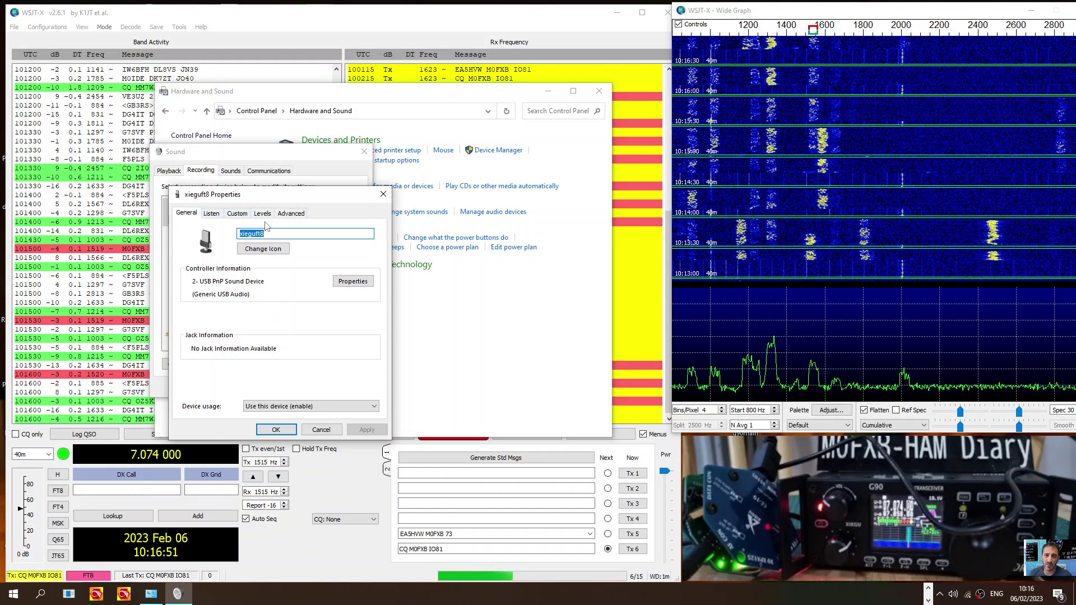
click(262, 214)
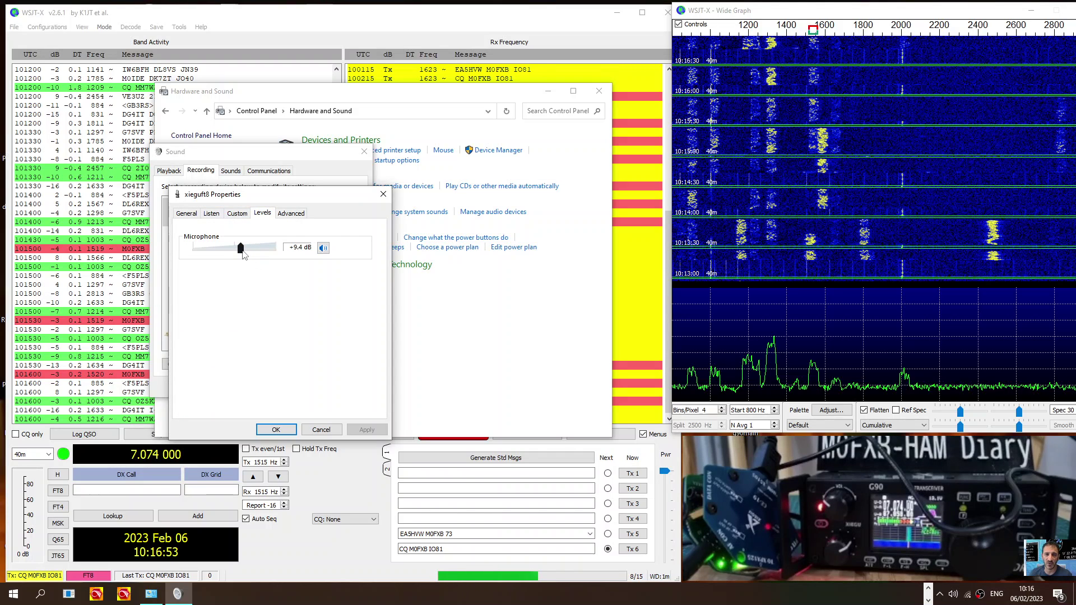
drag(260, 257, 259, 257)
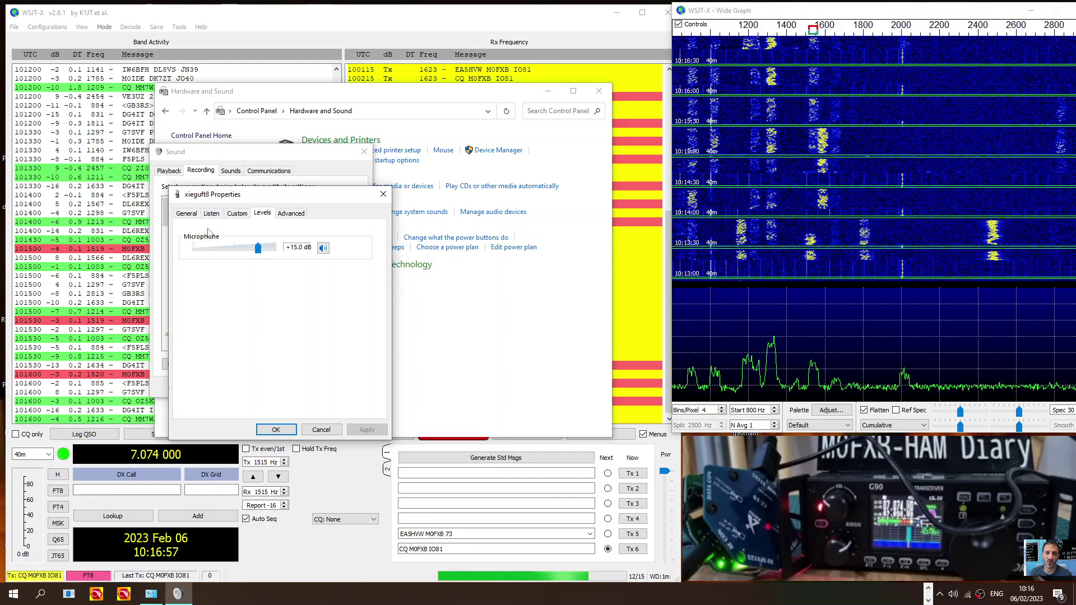
Disable AGC for the xieguft8 recording device and check its listen, general, levels and advanced settings.
click(236, 213)
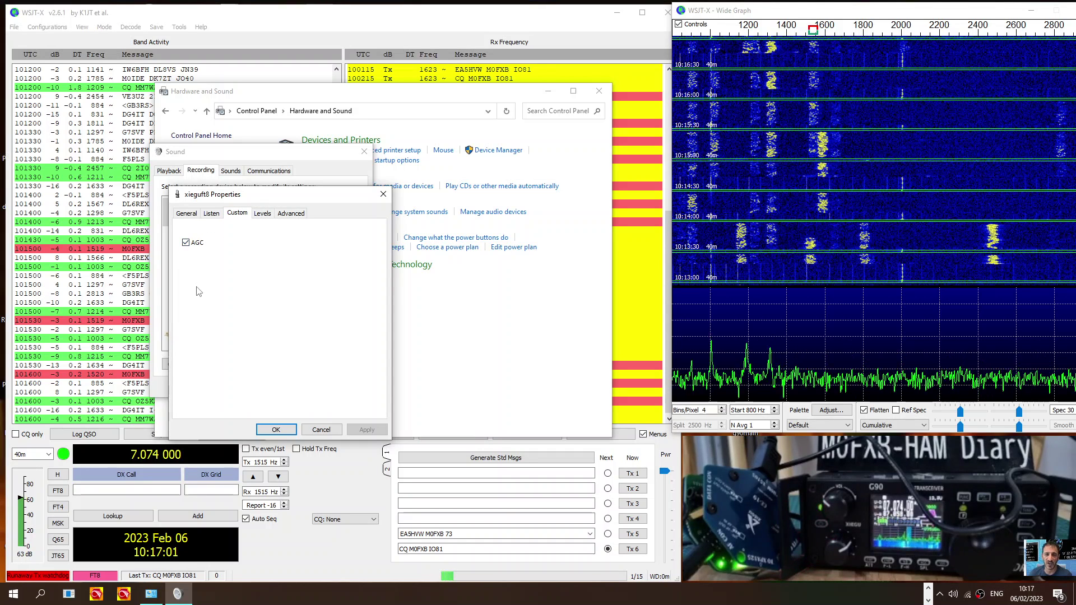
click(186, 244)
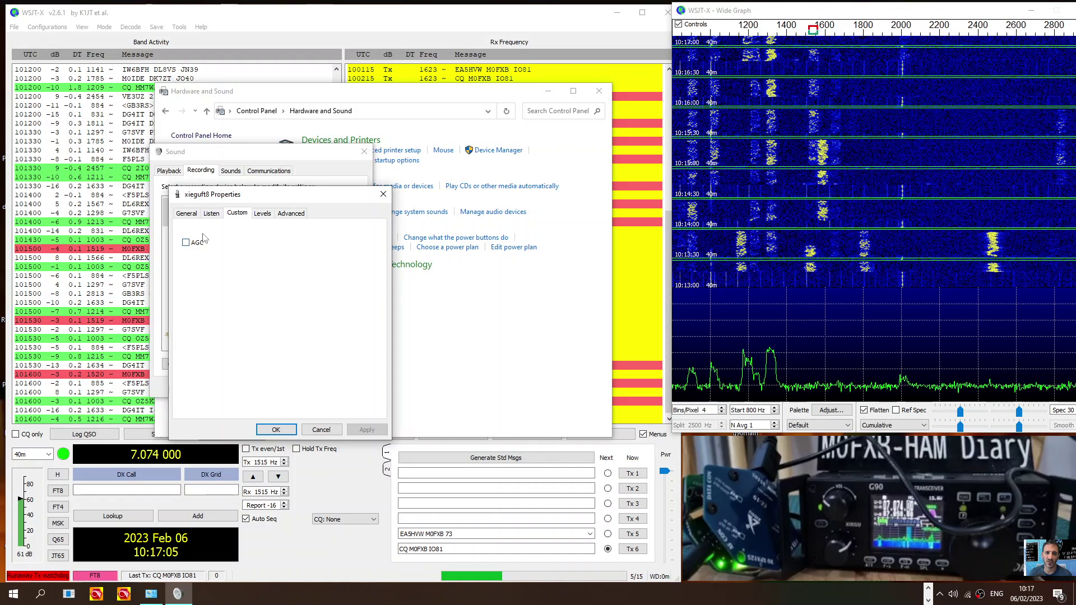
click(211, 213)
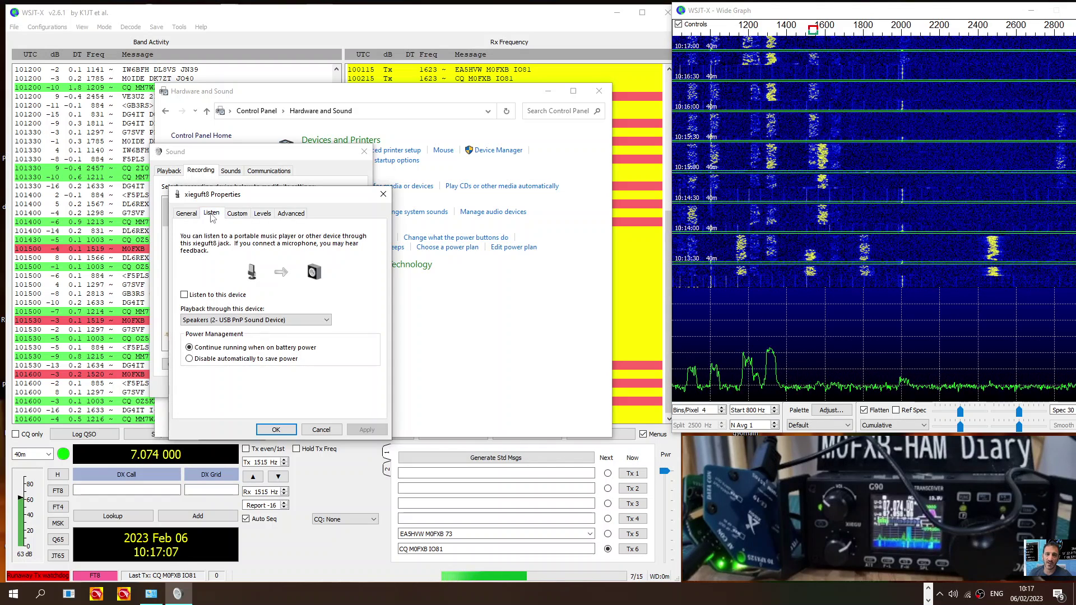
click(186, 214)
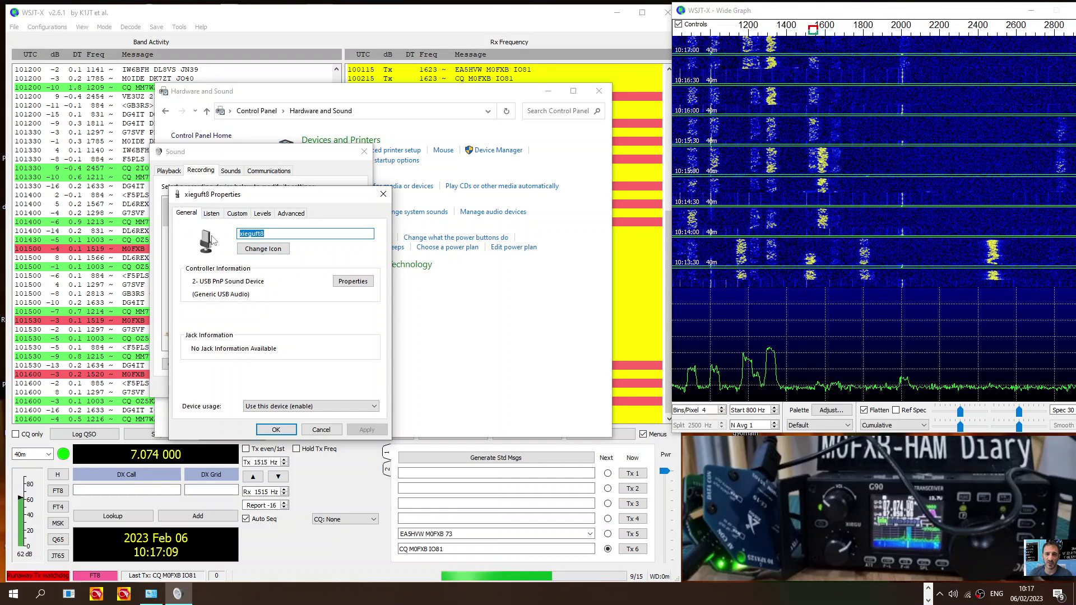
click(215, 217)
click(236, 215)
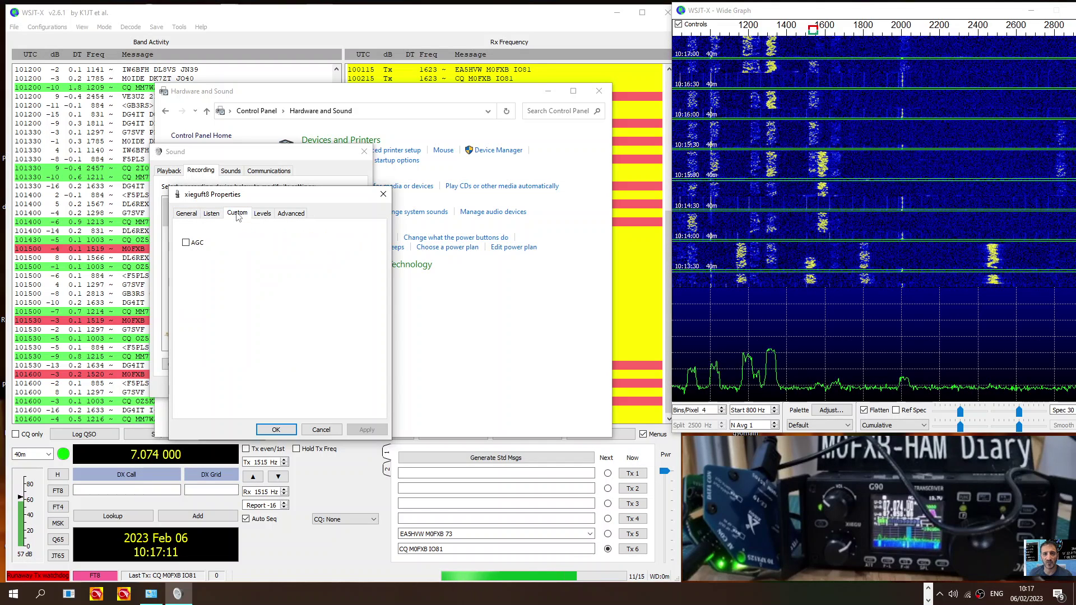
click(262, 214)
click(290, 214)
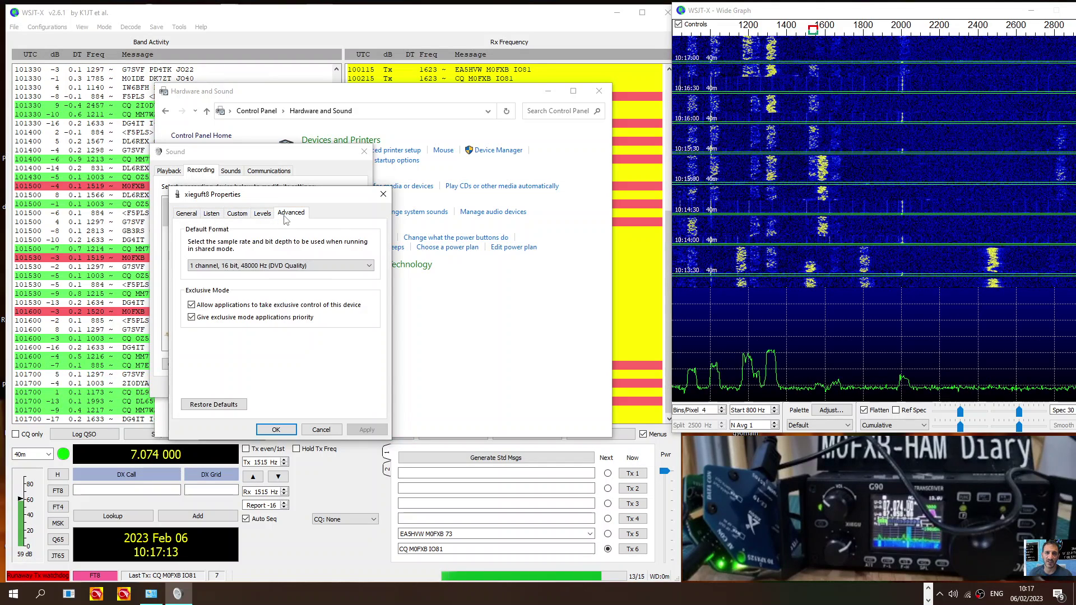
Confirm the recording device settings and close the Sound dialog and Control Panel.
click(276, 428)
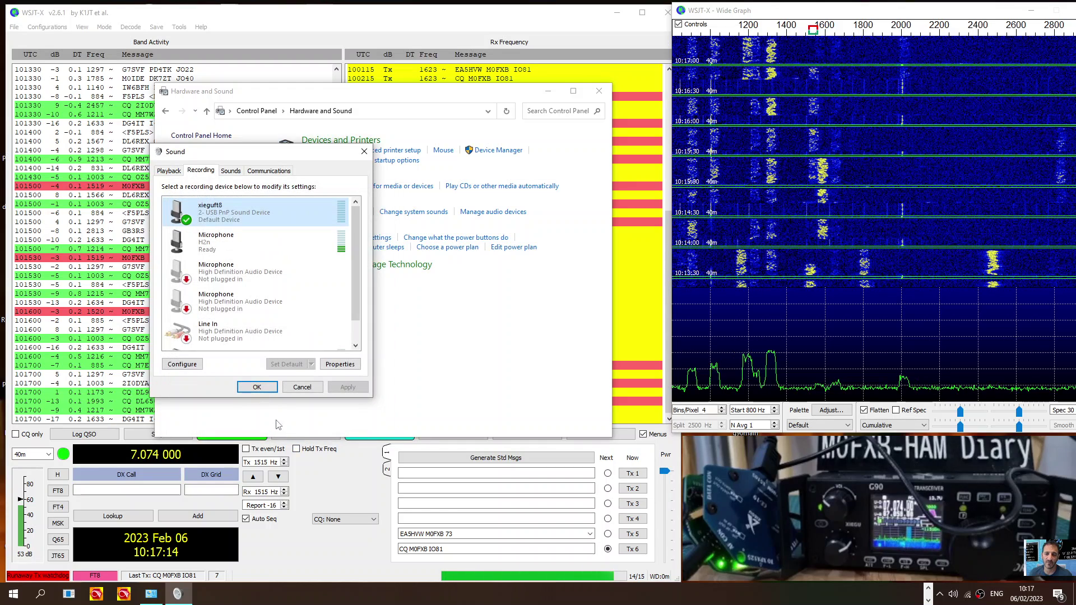
click(258, 387)
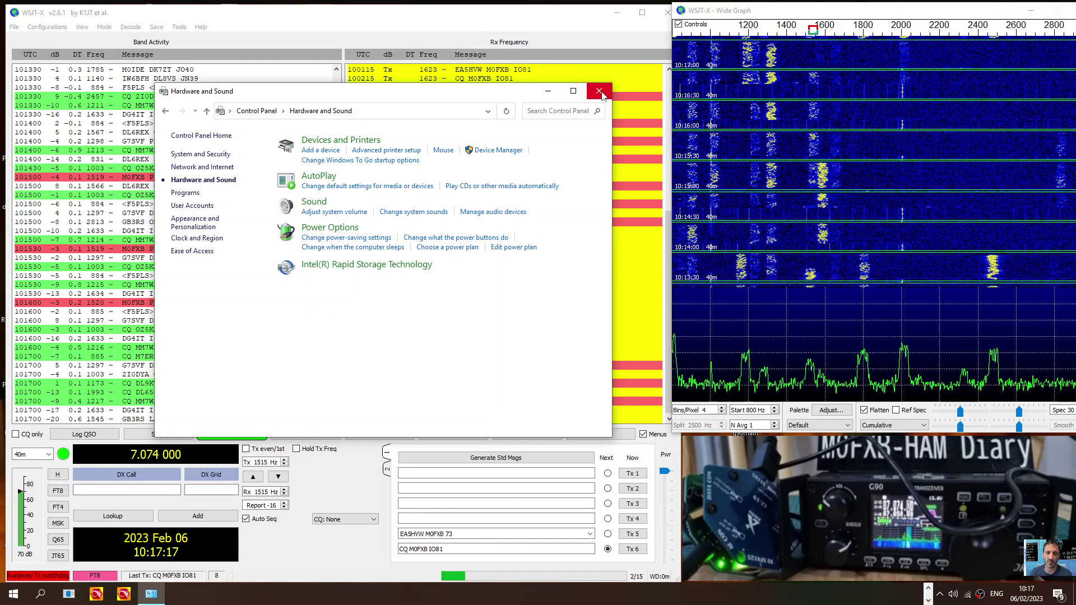
click(599, 91)
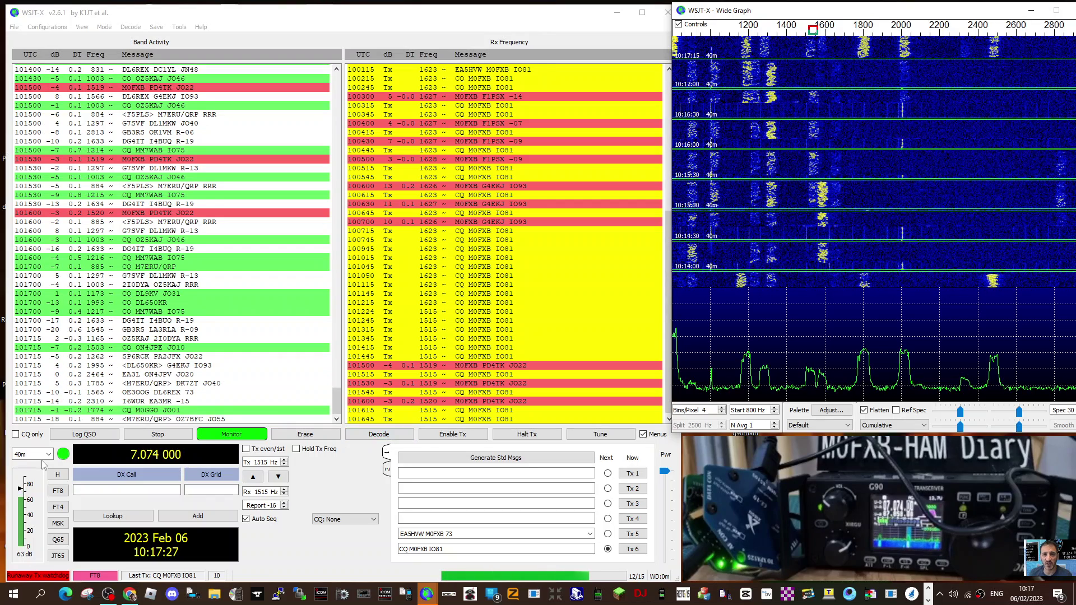
Enable transmitting in WSJT-X and close the Special Mouse Commands window.
click(445, 435)
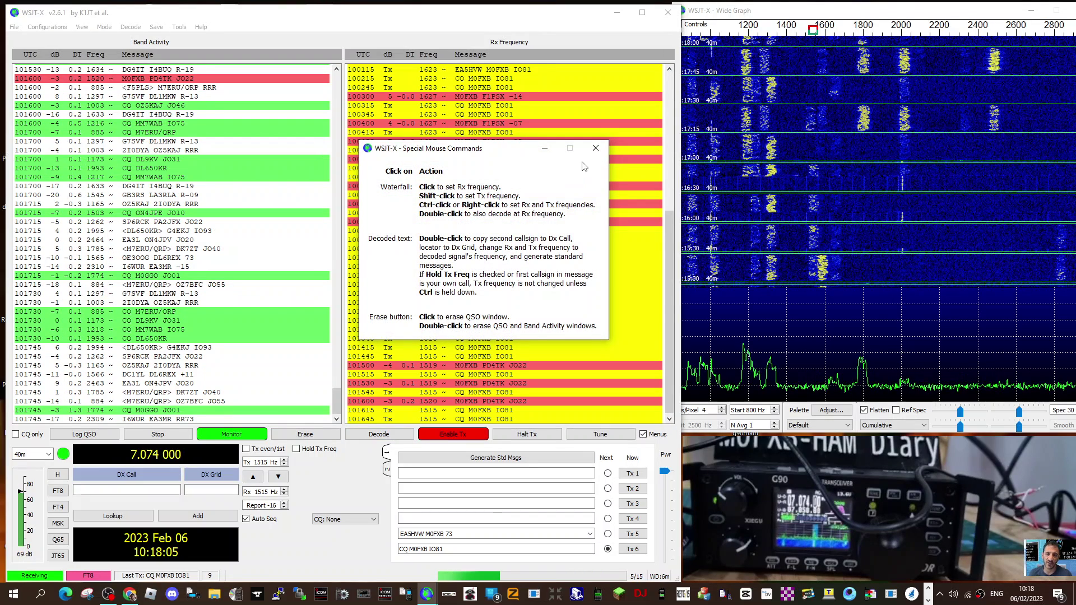
click(596, 148)
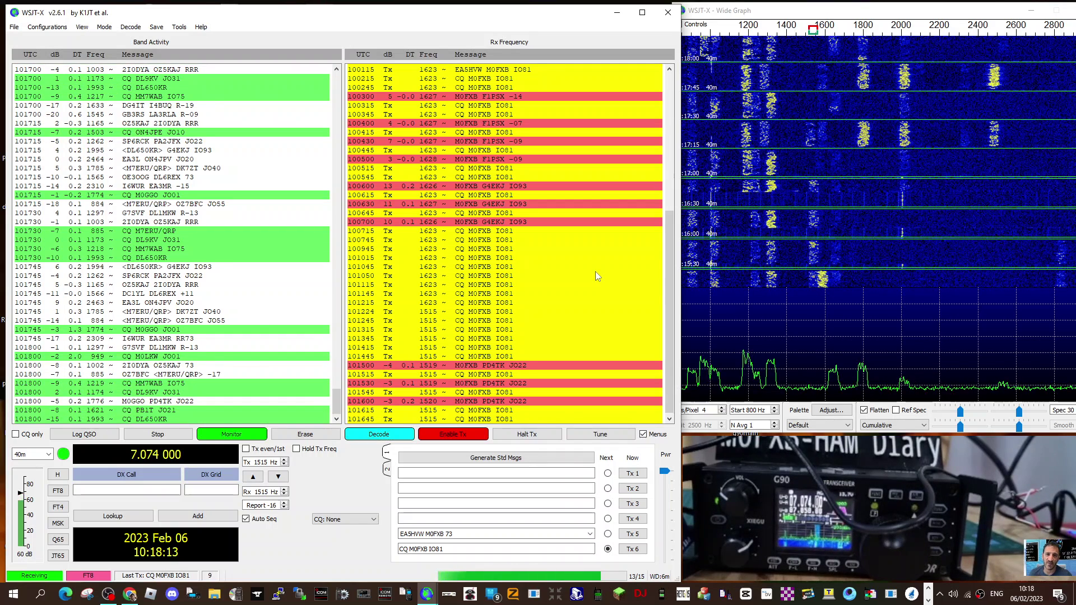
Open the WSJT-X settings and check the soundcard input and output and the radio's CAT configuration.
click(13, 28)
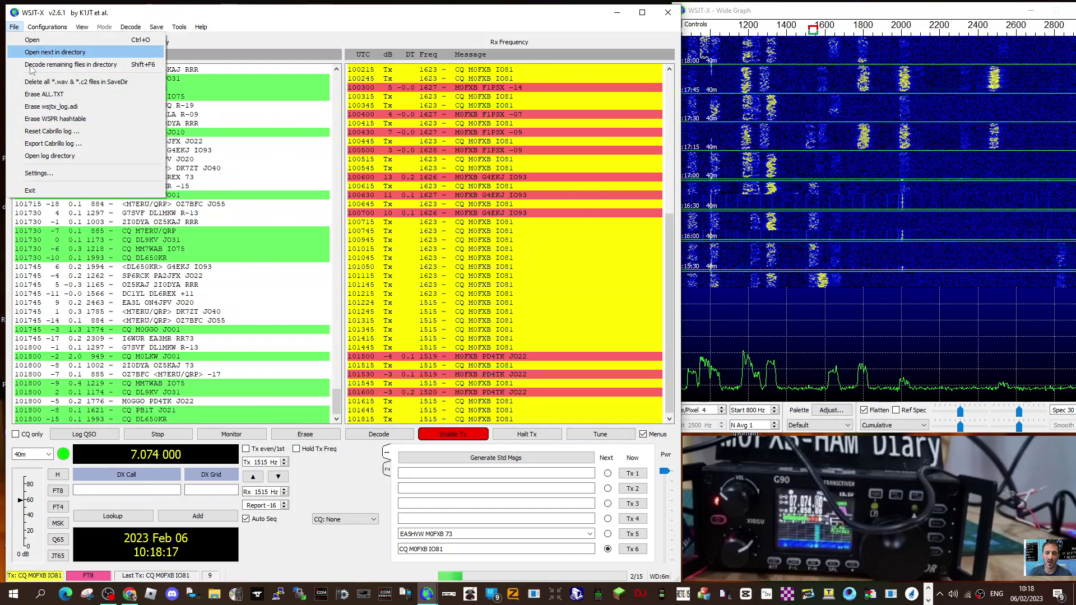
click(51, 174)
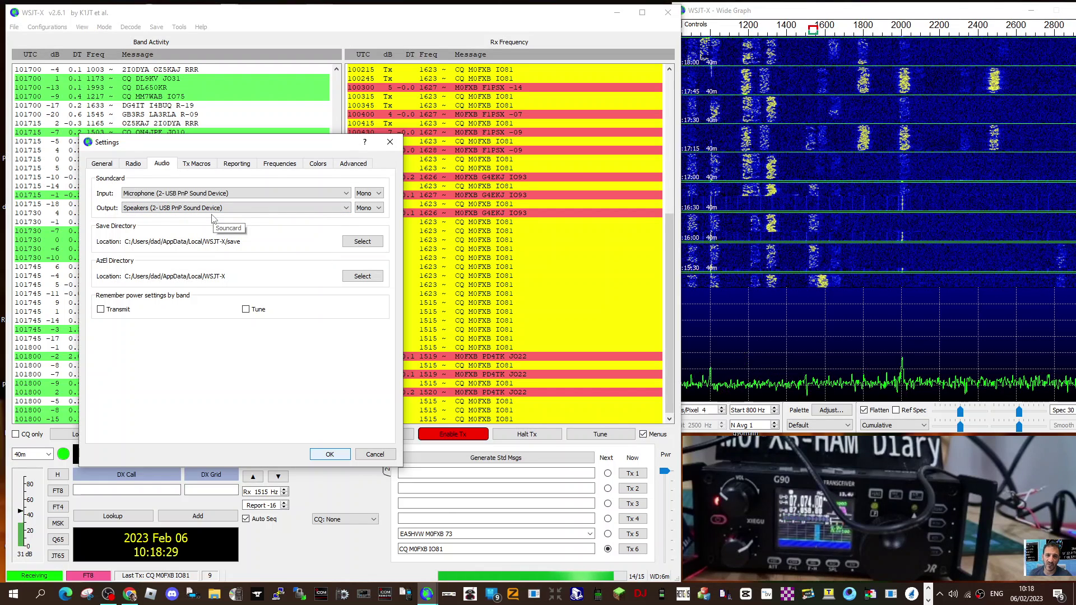
click(133, 164)
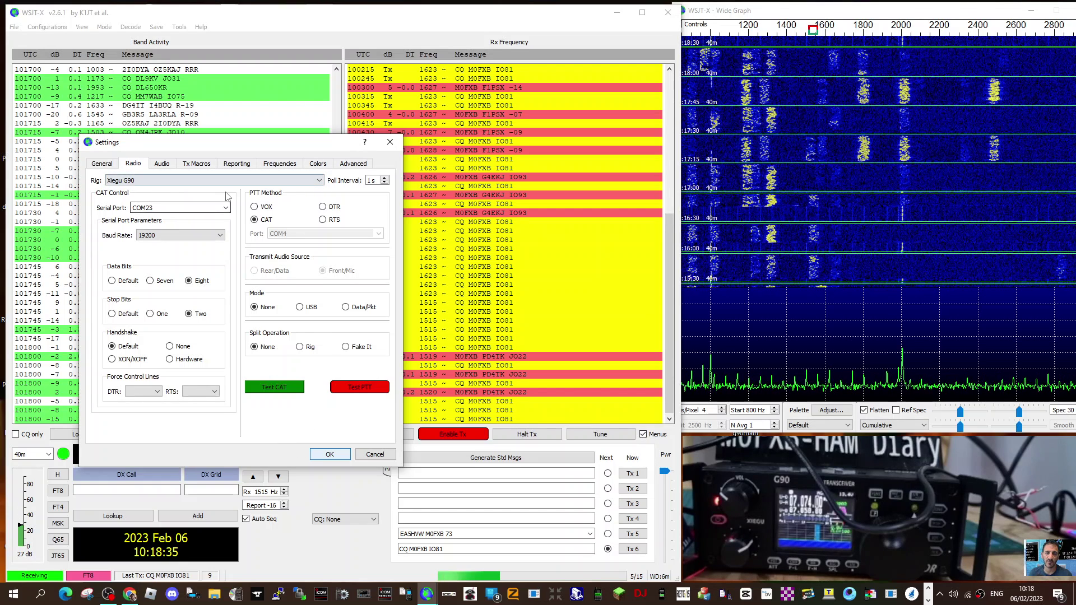
Switch to Device Manager and expand Ports (COM & LPT) to check the USB serial port's COM number.
right_click(12, 593)
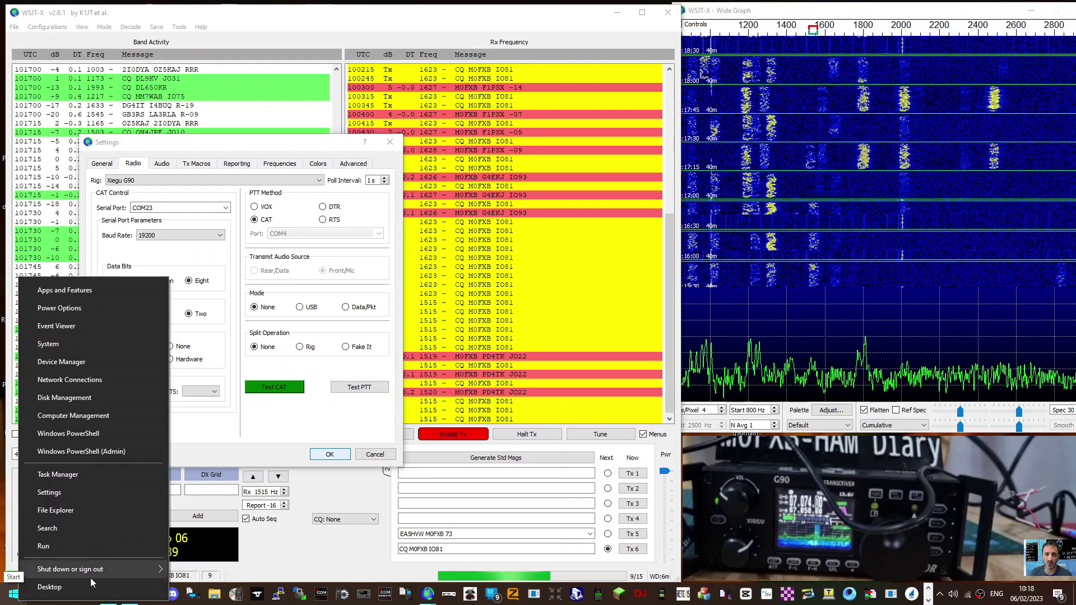
click(56, 362)
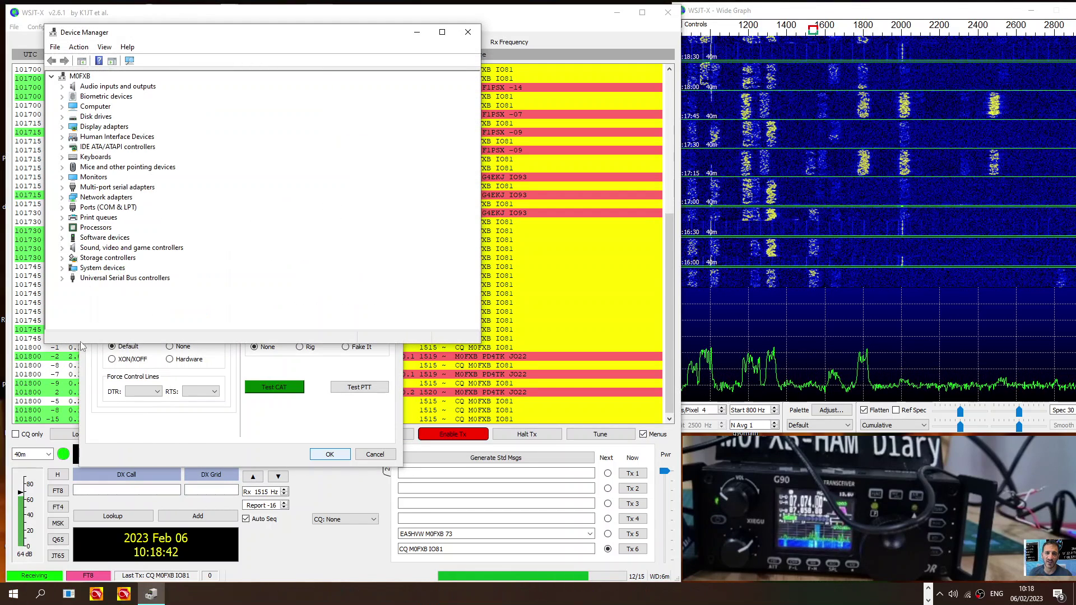
double_click(108, 208)
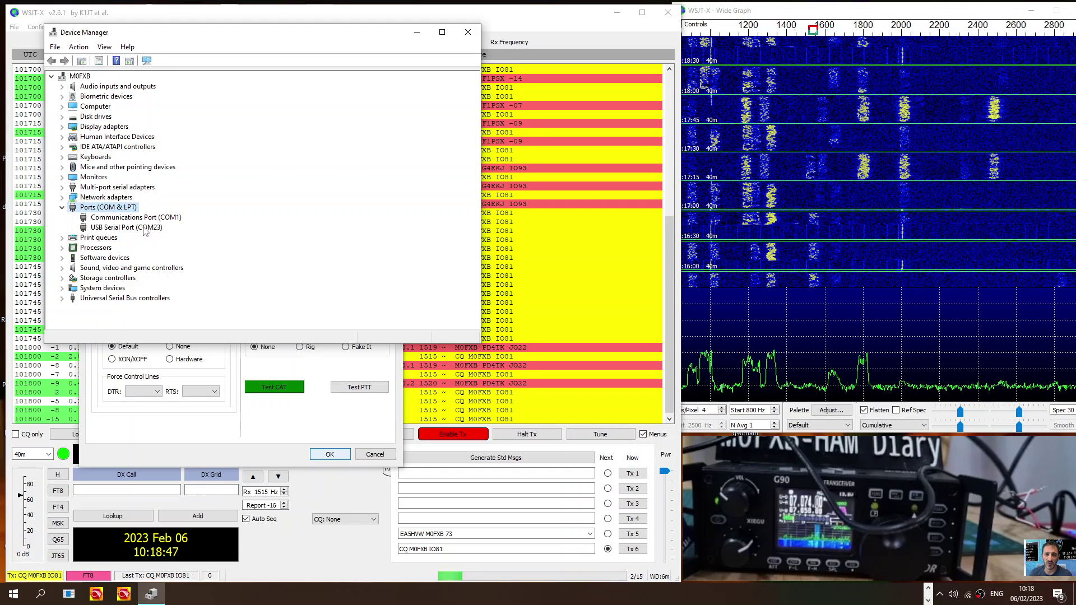
Set the USB Serial Port (COM23) speed to 19200 bits per second in its port properties and close Device Manager.
right_click(145, 231)
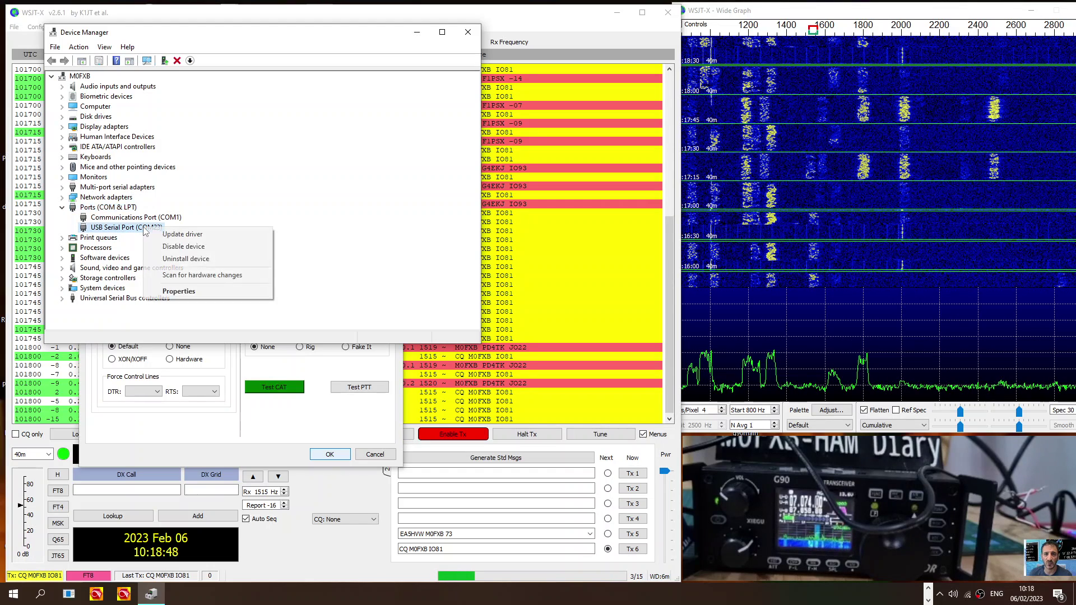
click(207, 292)
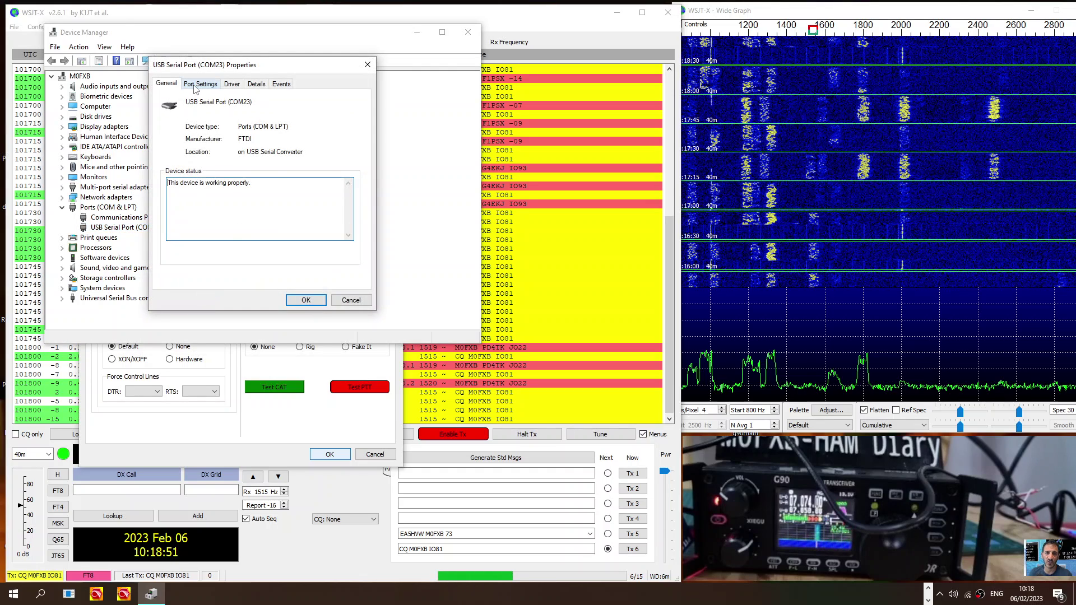
click(194, 85)
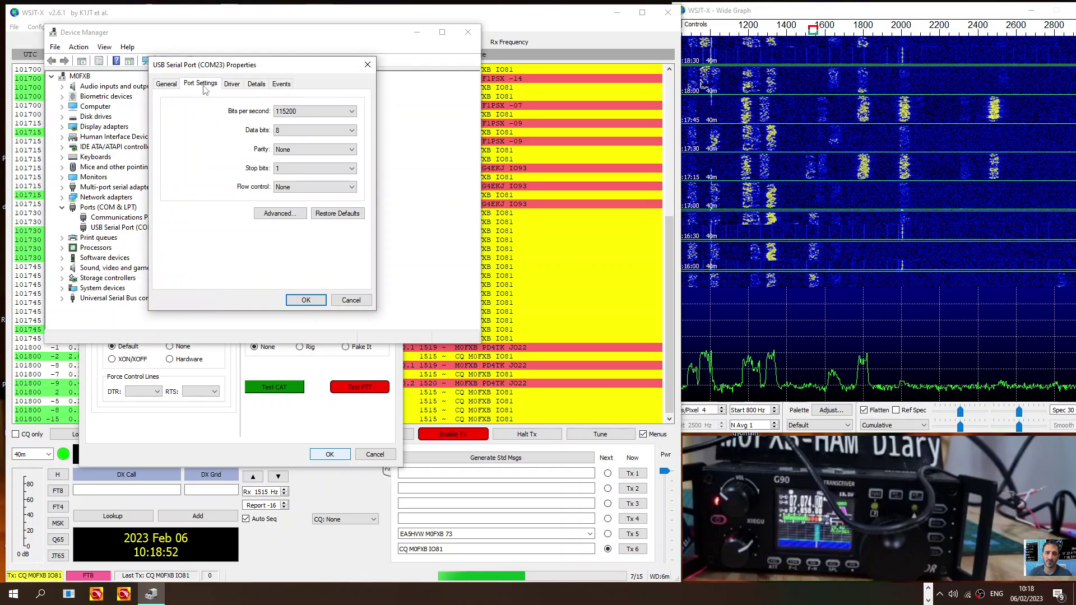
click(353, 112)
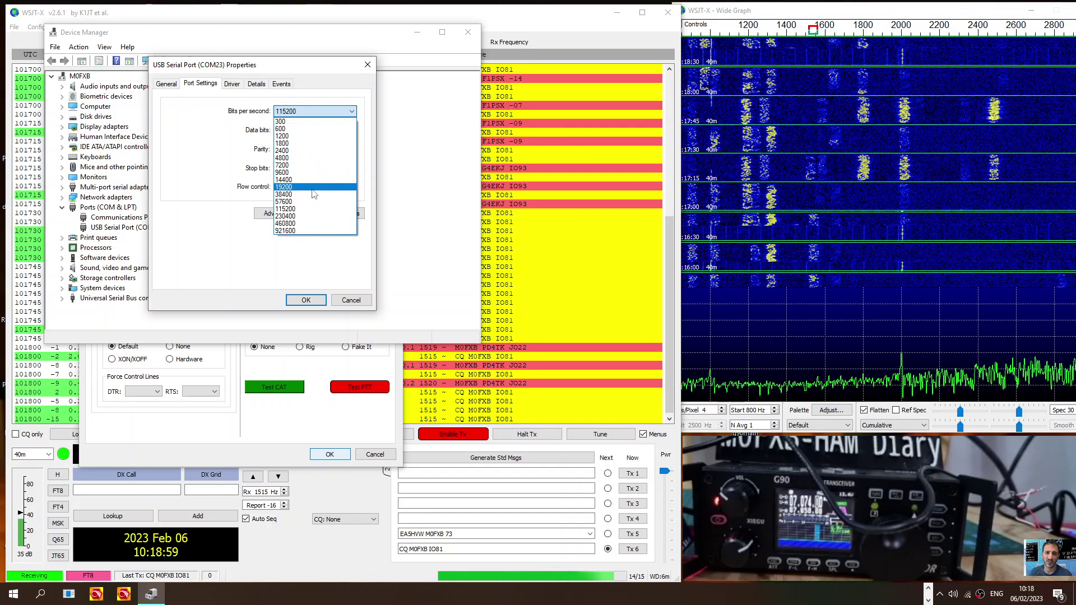
click(285, 187)
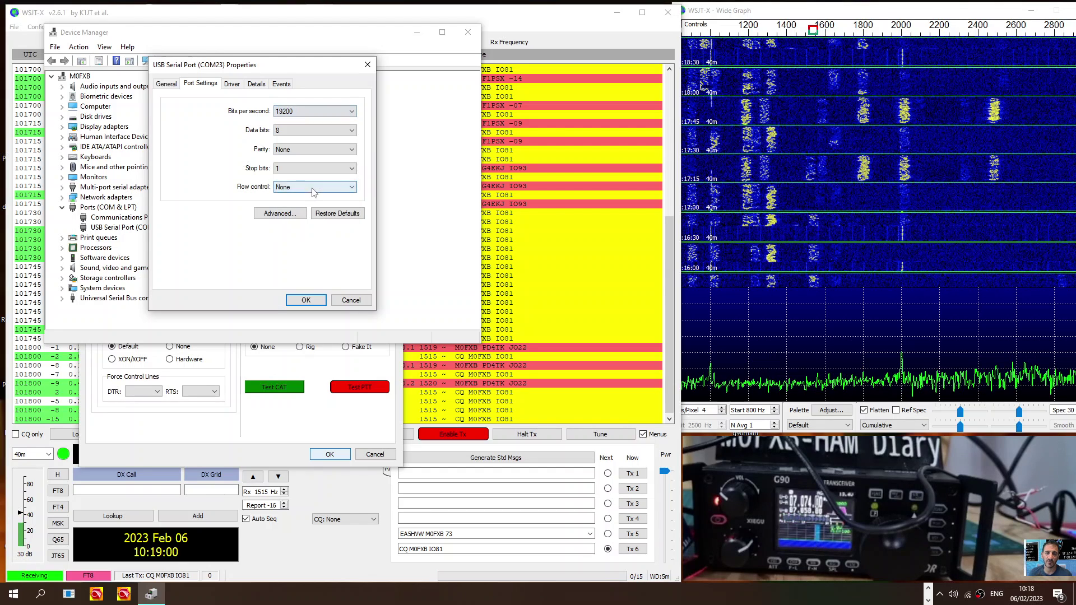
click(306, 301)
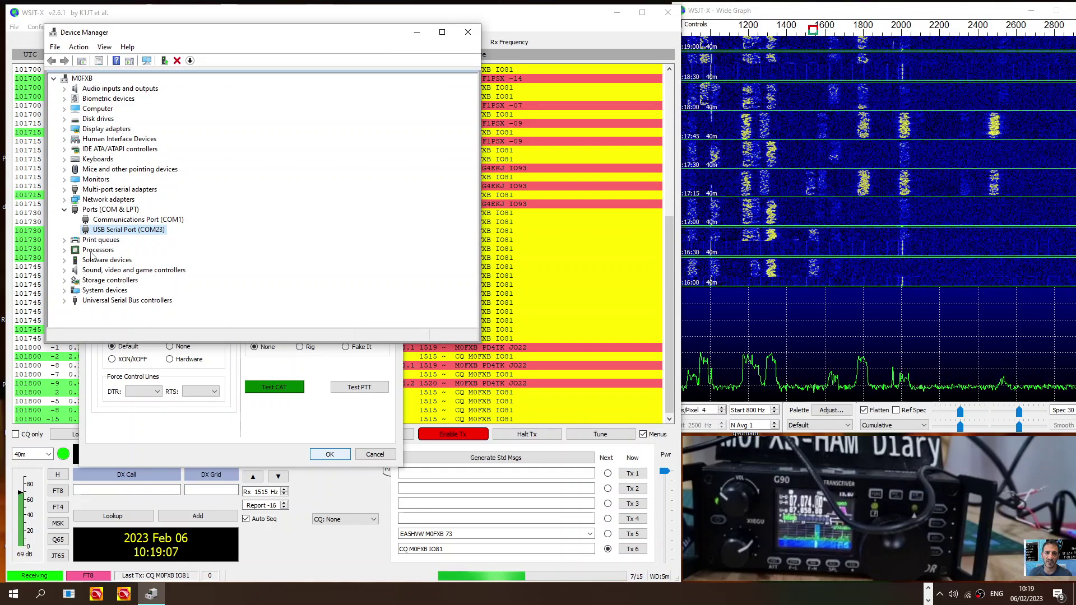
click(468, 32)
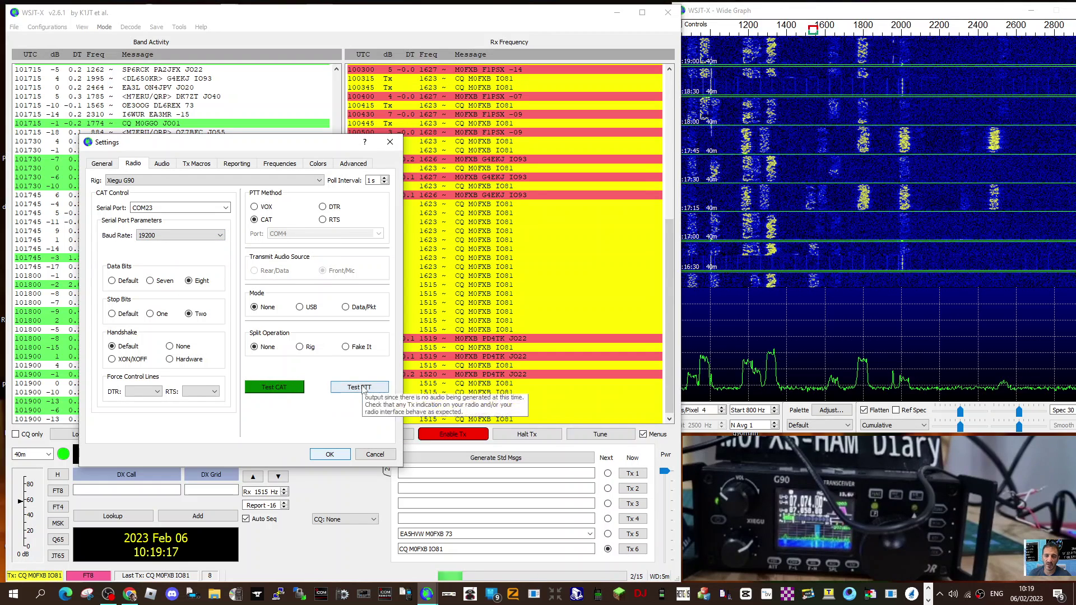
Accept the WSJT-X radio settings and enable transmitting of the CQ message.
click(330, 454)
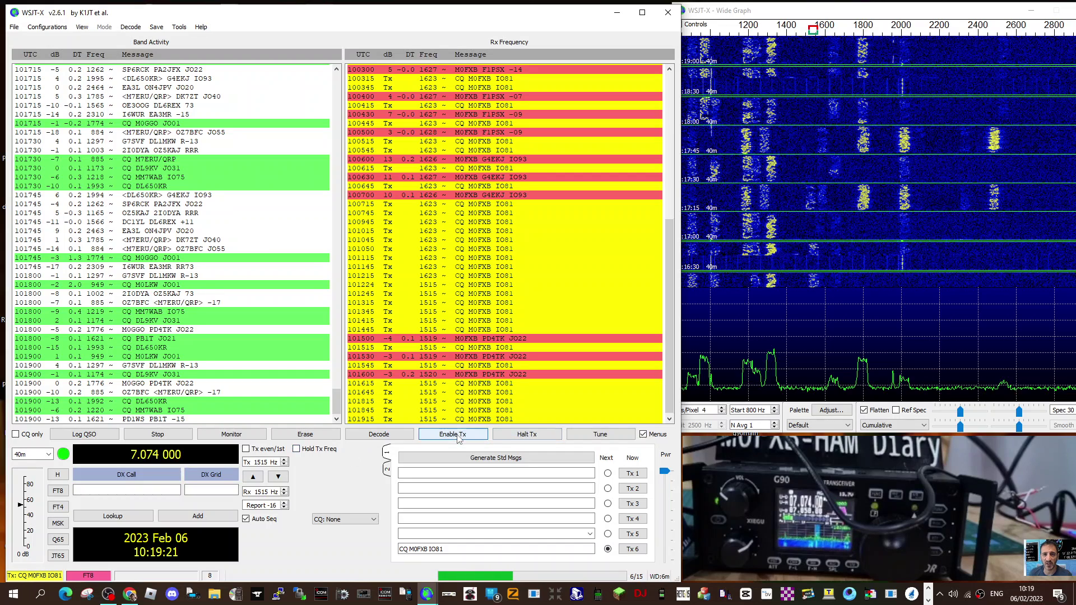
click(458, 436)
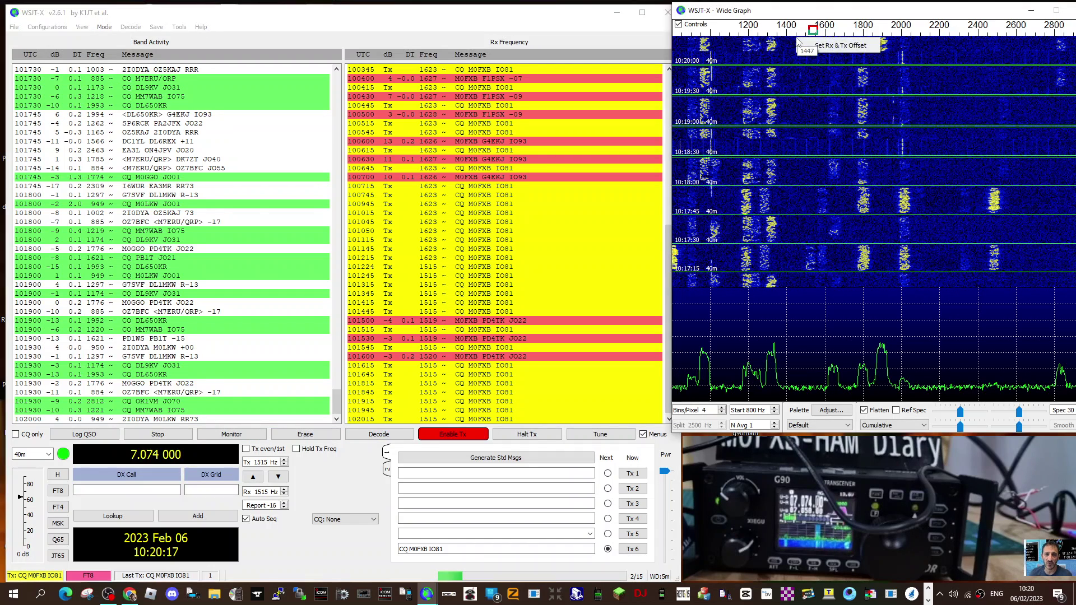
Set both Rx and Tx offsets to 1447 Hz on the waterfall, and move only the Rx offset to 1500 Hz.
ctrl+click(813, 29)
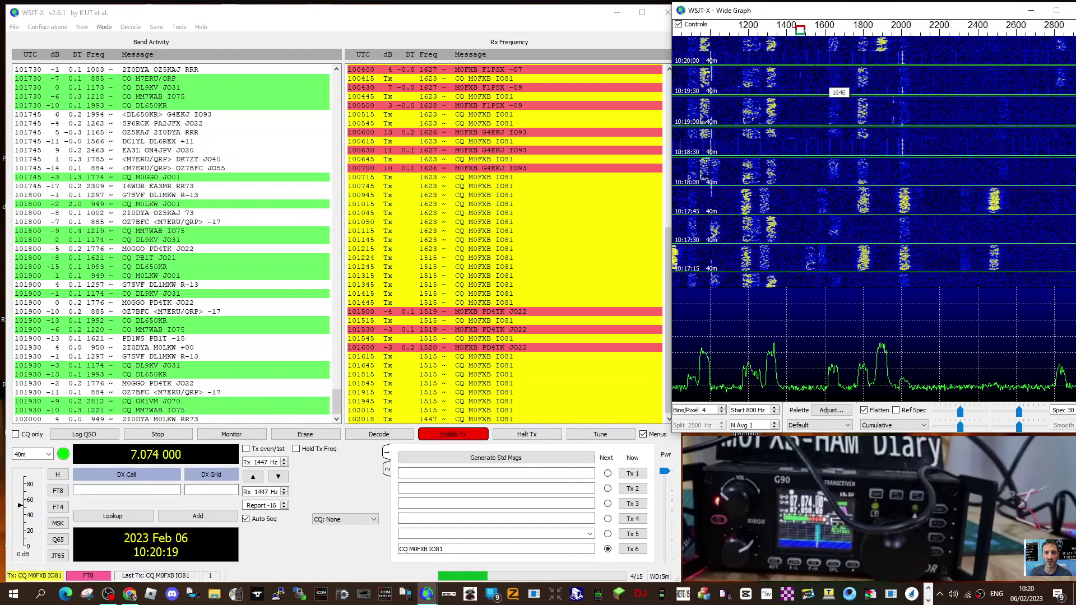
right_click(801, 44)
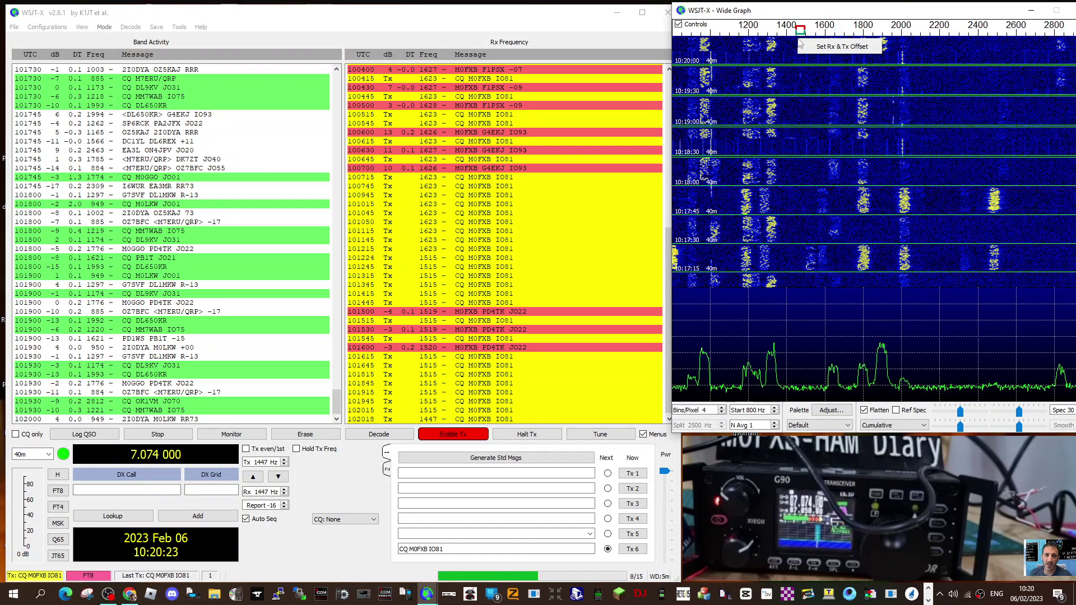
click(806, 67)
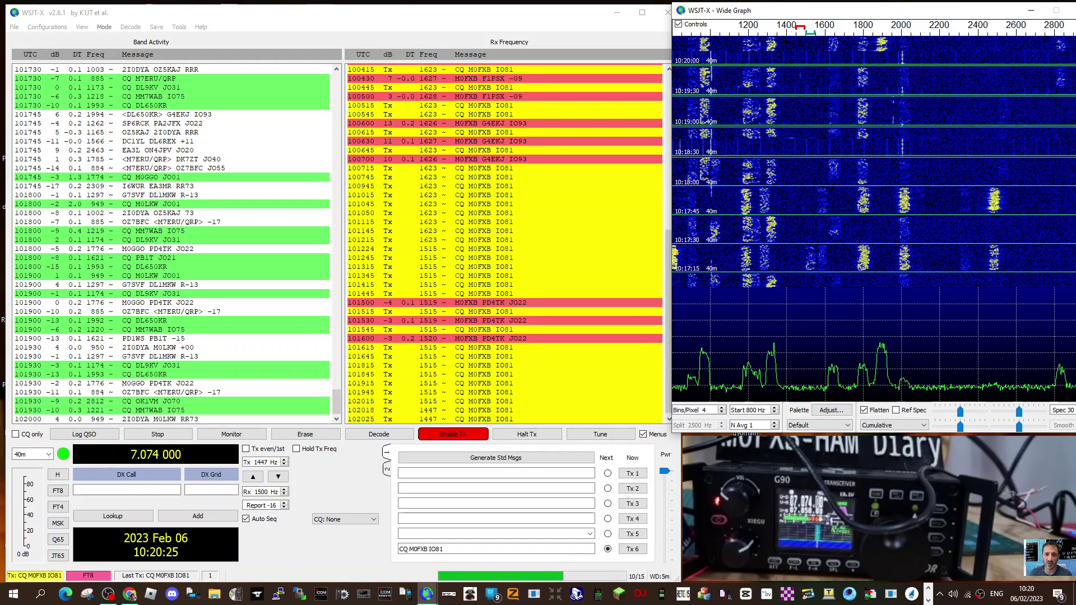